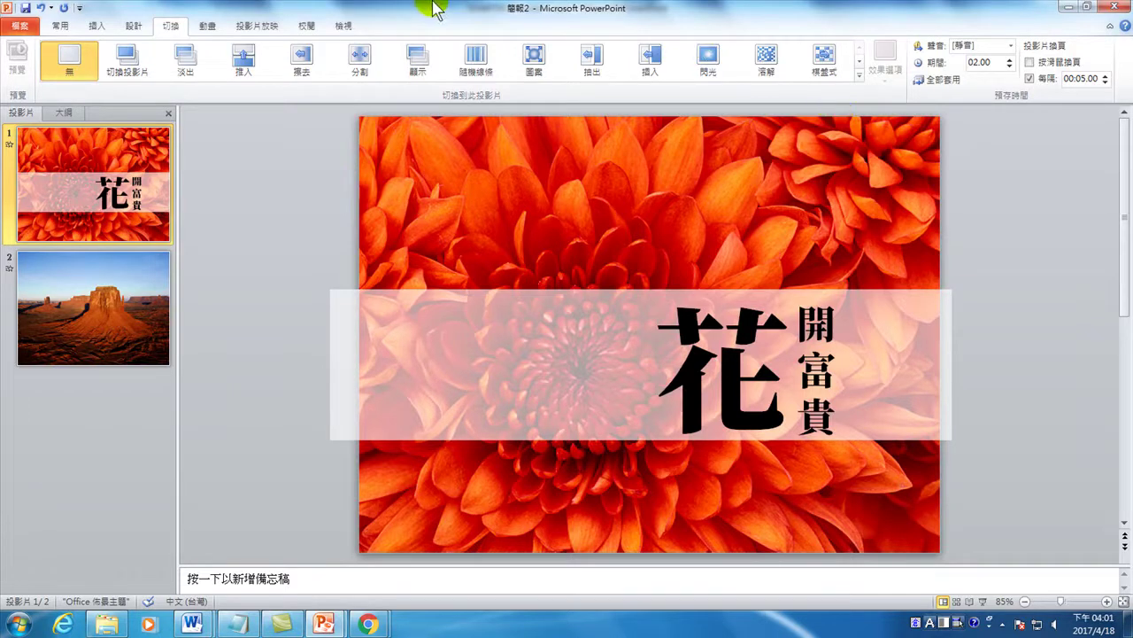
- Save the flower card as 卡片_20170418.pptx in DATA (D:) > 圖解式簡報製作
{"action": "left_click", "coordinate": [21, 28]}
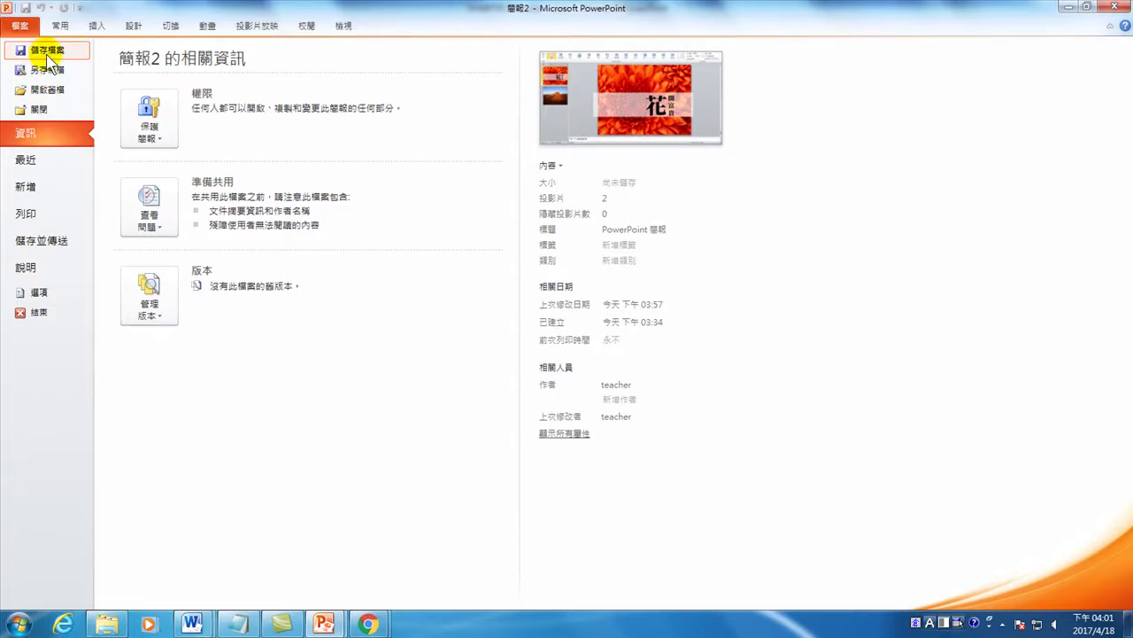
{"action": "left_click", "coordinate": [48, 57]}
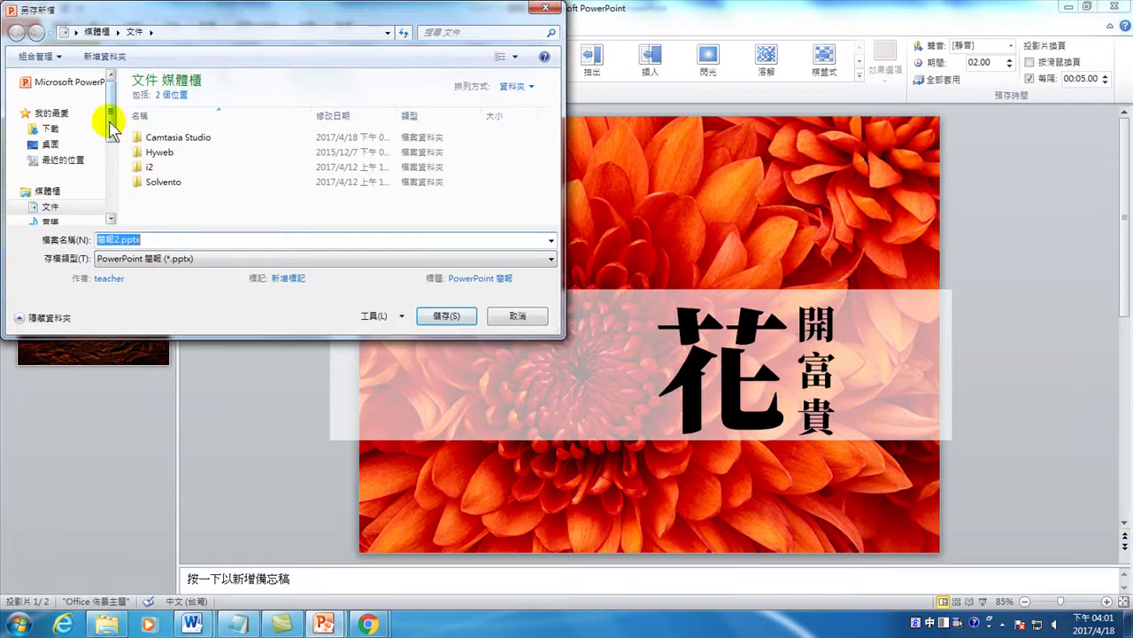
{"action": "left_click_drag", "start_coordinate": [110, 129], "coordinate": [101, 164]}
{"action": "left_click", "coordinate": [71, 183]}
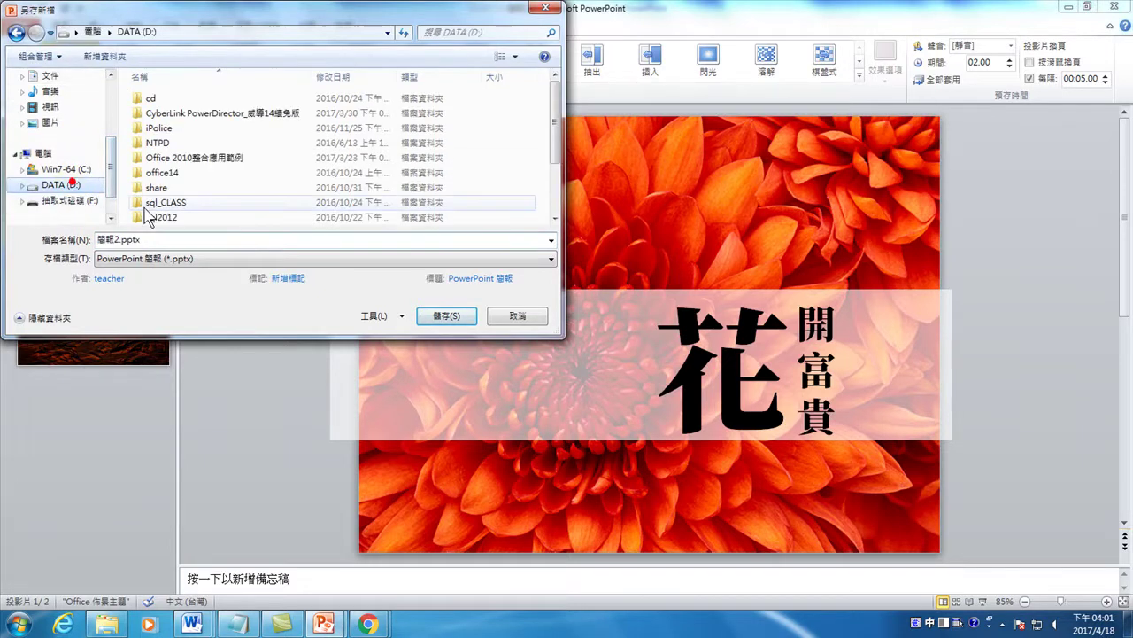
{"action": "scroll", "coordinate": [168, 155], "scroll_direction": "down", "scroll_amount": 2}
{"action": "left_click", "coordinate": [181, 189]}
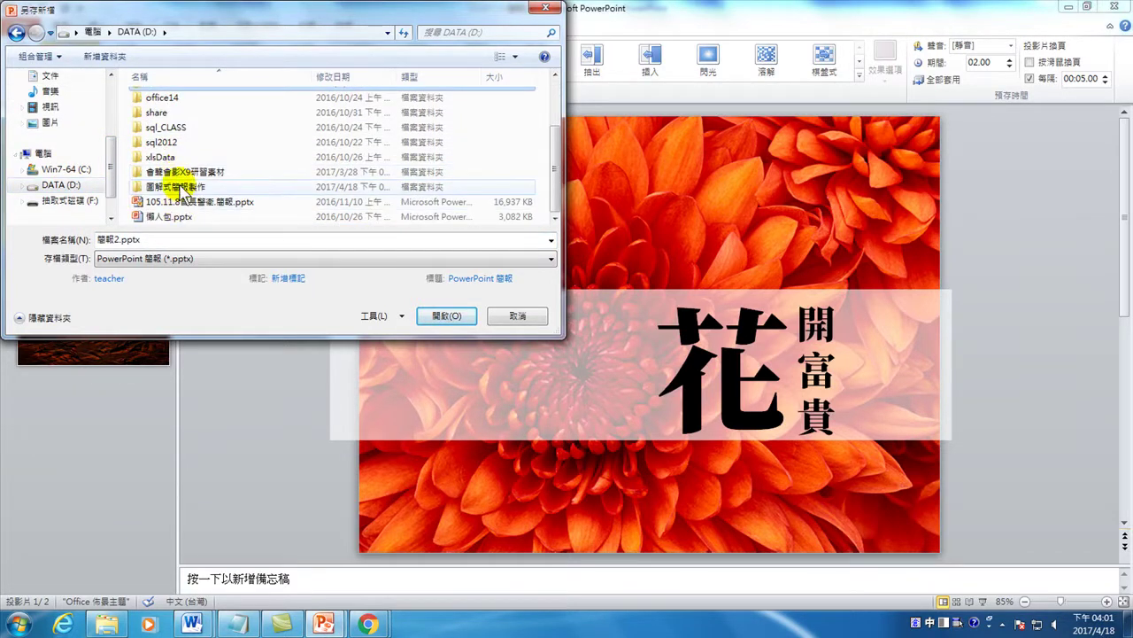
{"action": "double_click", "coordinate": [182, 189]}
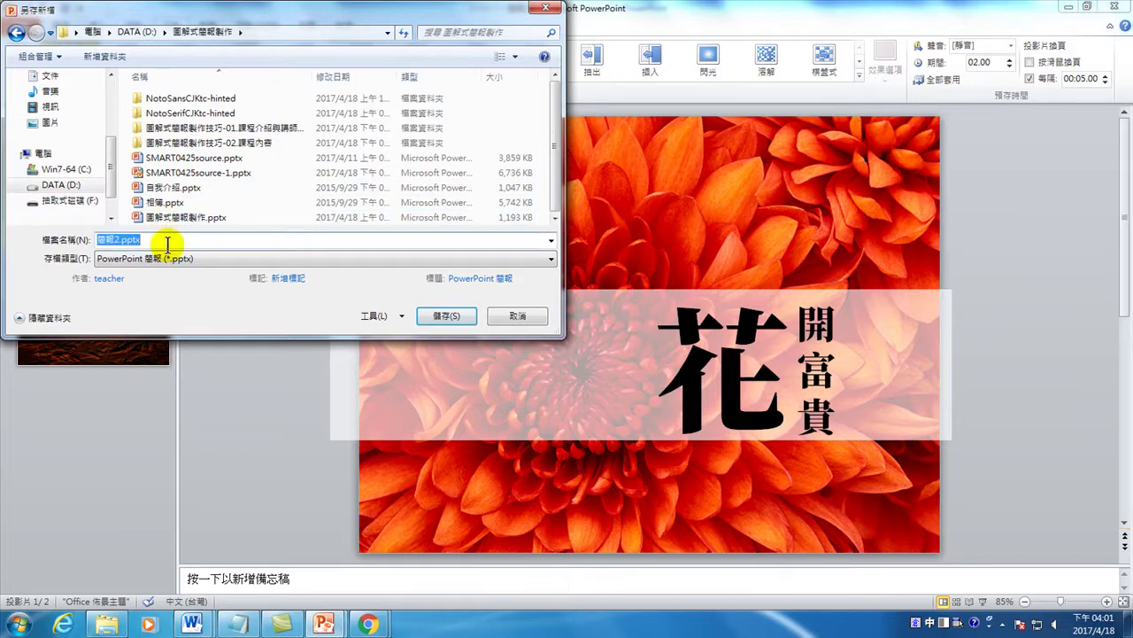
{"action": "type", "text": "卡片_"}
{"action": "type", "text": "20170418"}
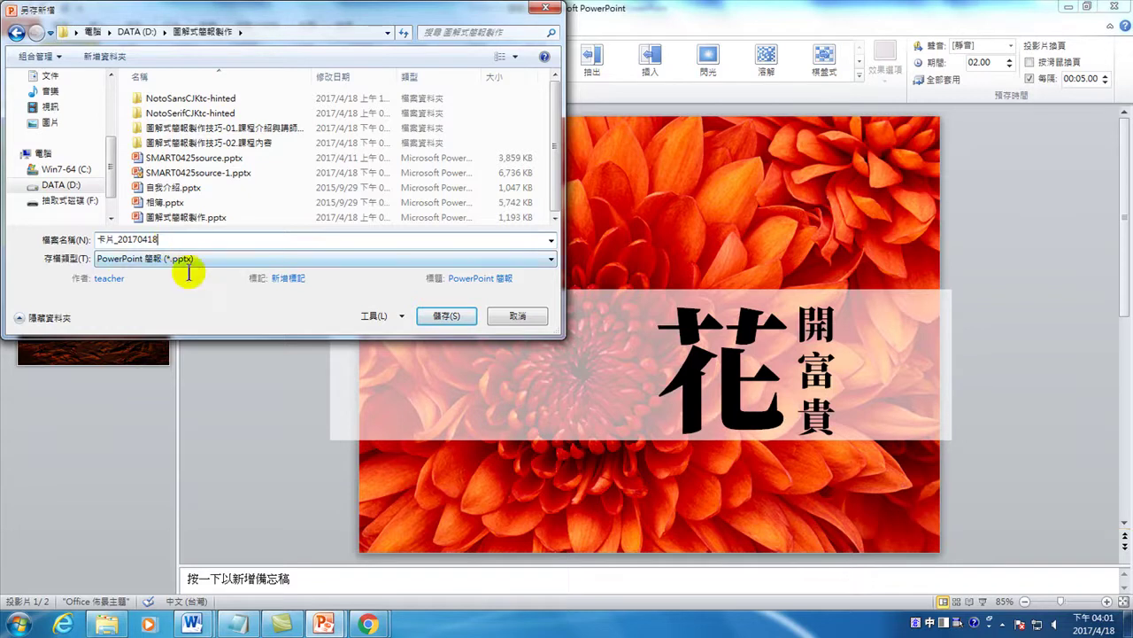
{"action": "left_click", "coordinate": [445, 316]}
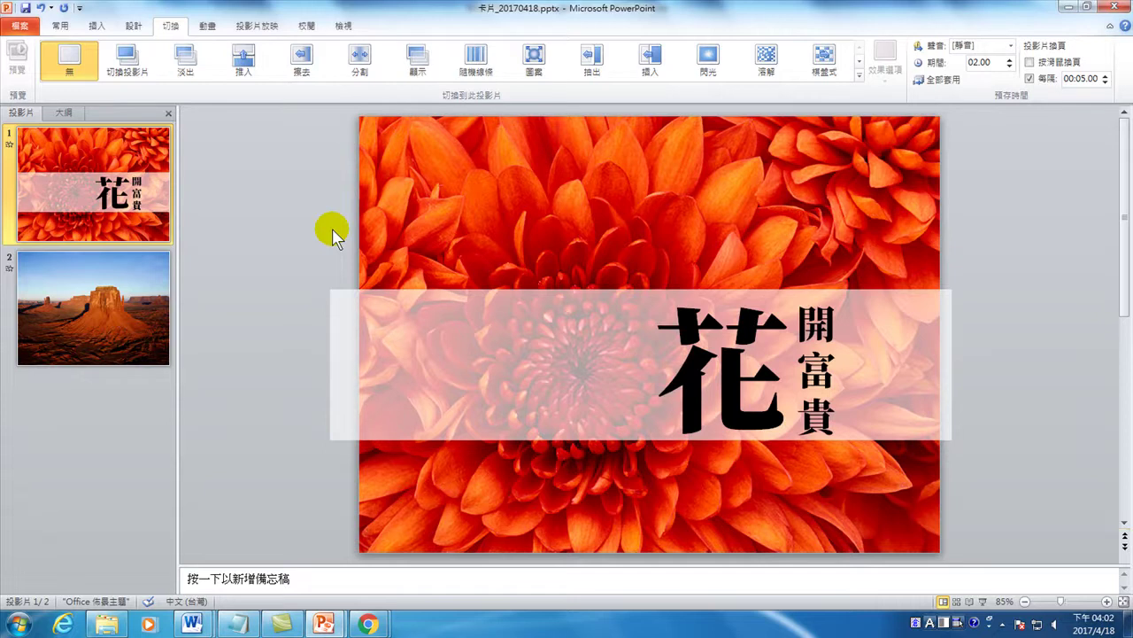
- Save another copy with type PowerPoint Show (*.ppsx) as 卡片_20170418.ppsx
{"action": "left_click", "coordinate": [20, 25]}
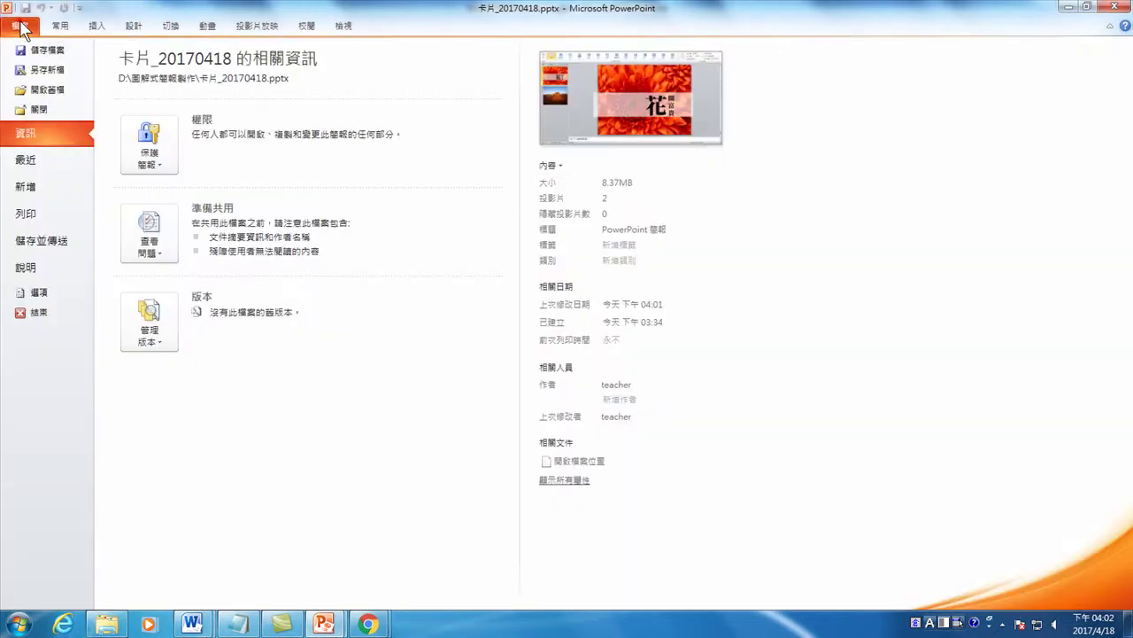
{"action": "left_click", "coordinate": [37, 71]}
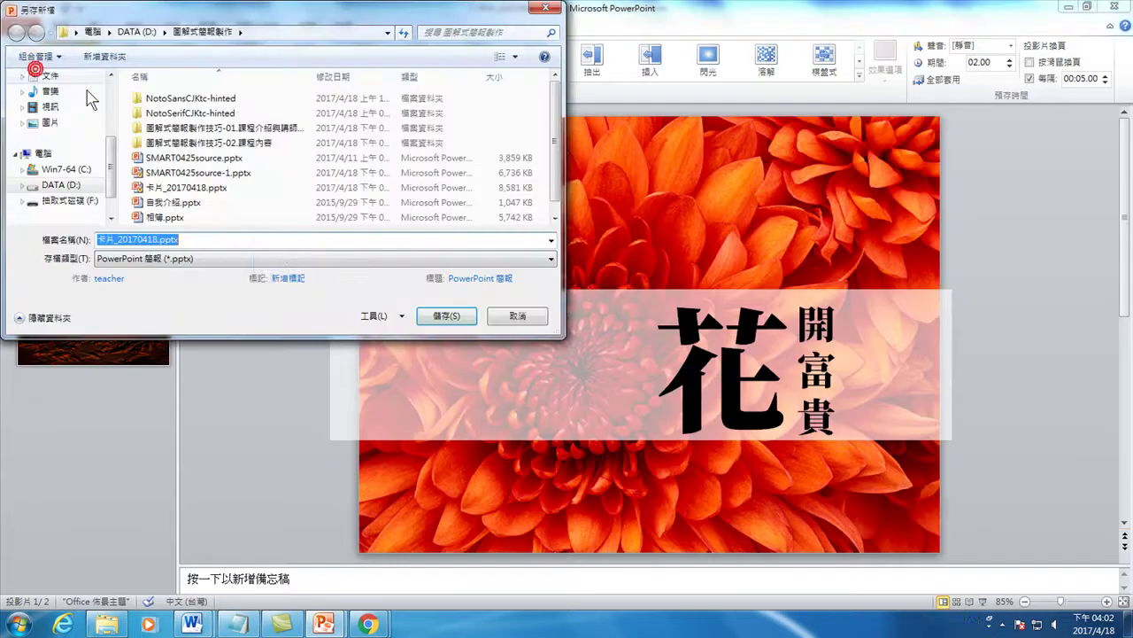
{"action": "left_click", "coordinate": [174, 258]}
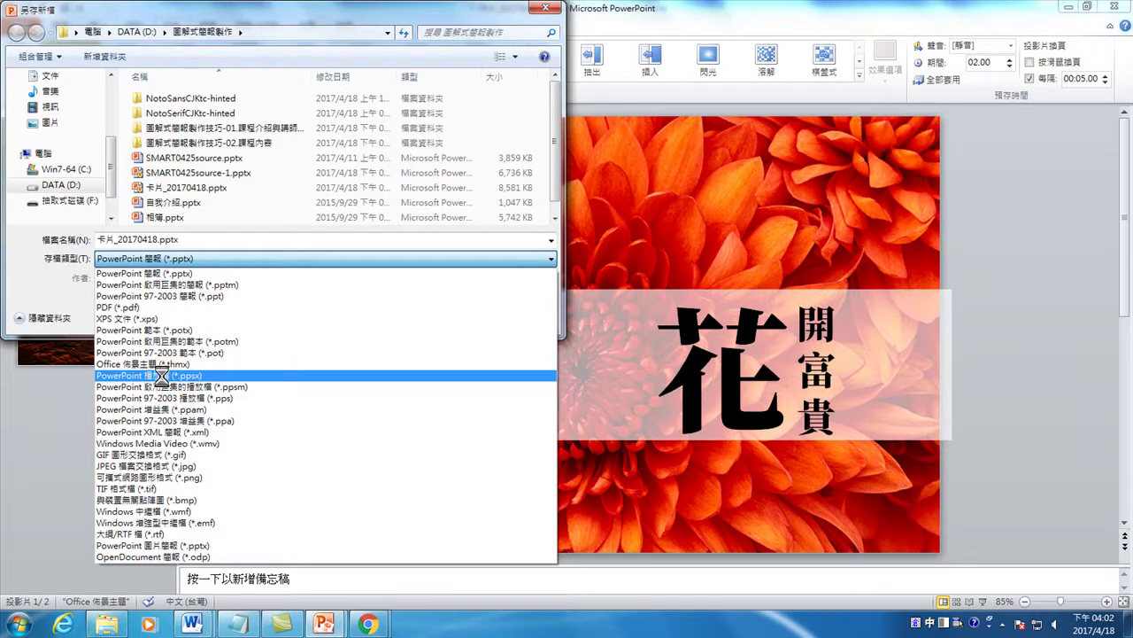
{"action": "left_click", "coordinate": [146, 377]}
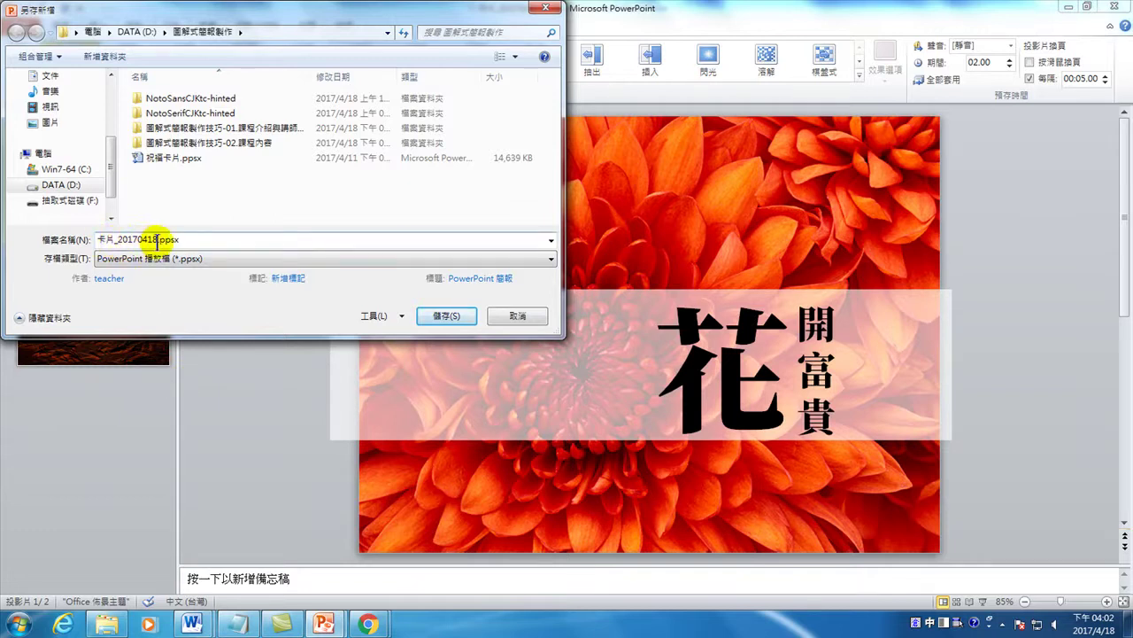
{"action": "left_click", "coordinate": [456, 316]}
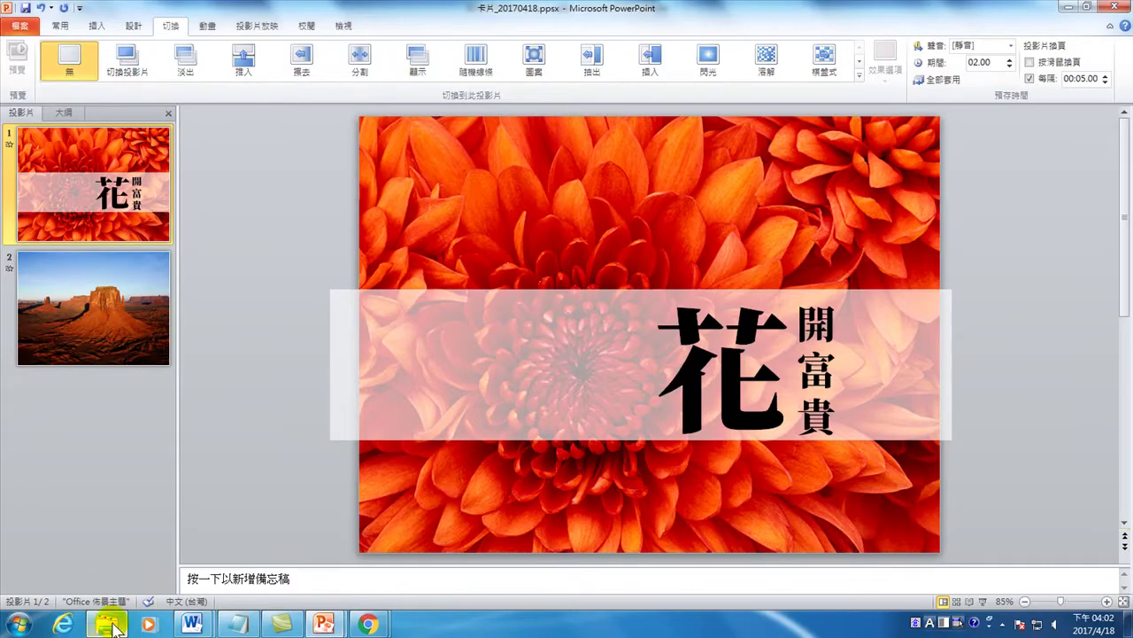
- In Explorer, preview the saved 卡片_20170418.pptx, then go to the Pictures library
{"action": "left_click", "coordinate": [106, 623]}
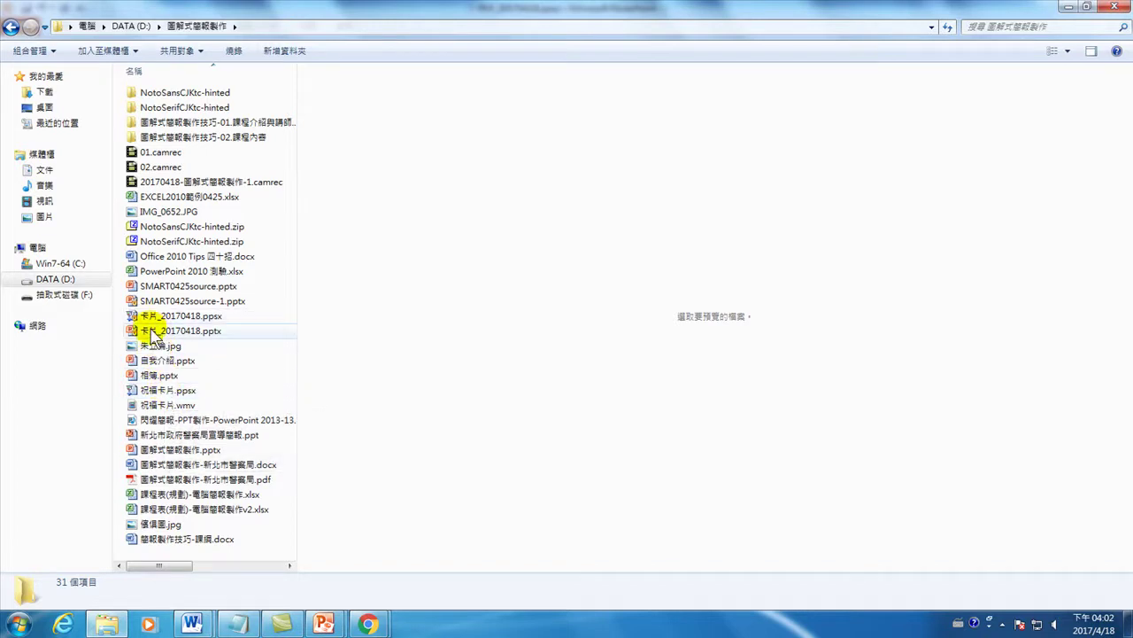
{"action": "left_click", "coordinate": [157, 330]}
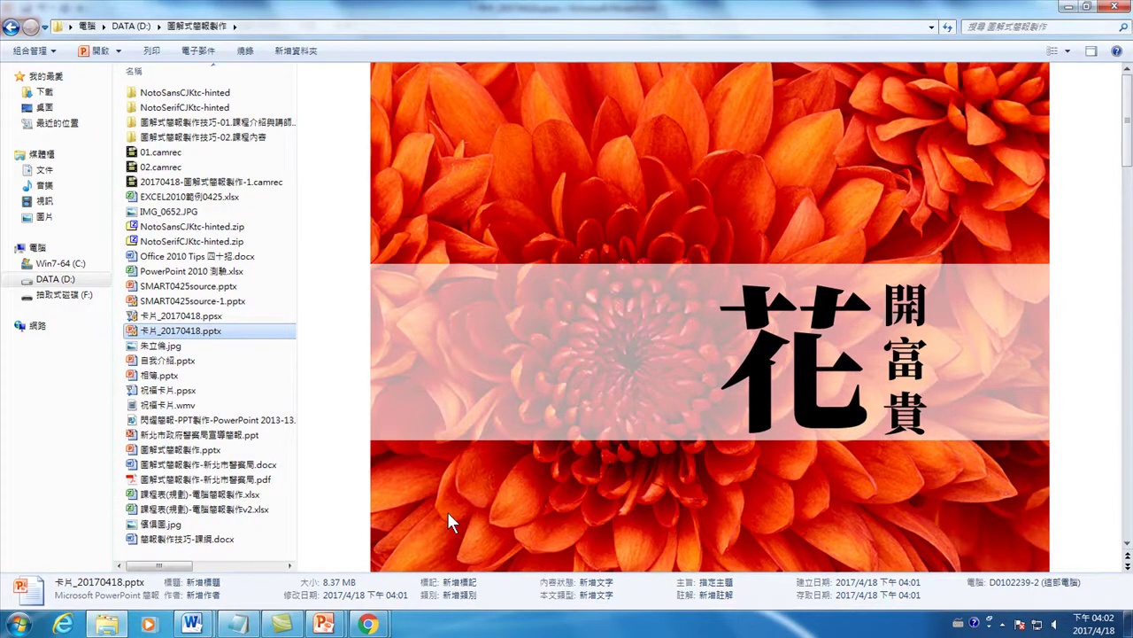
{"action": "left_click", "coordinate": [42, 216]}
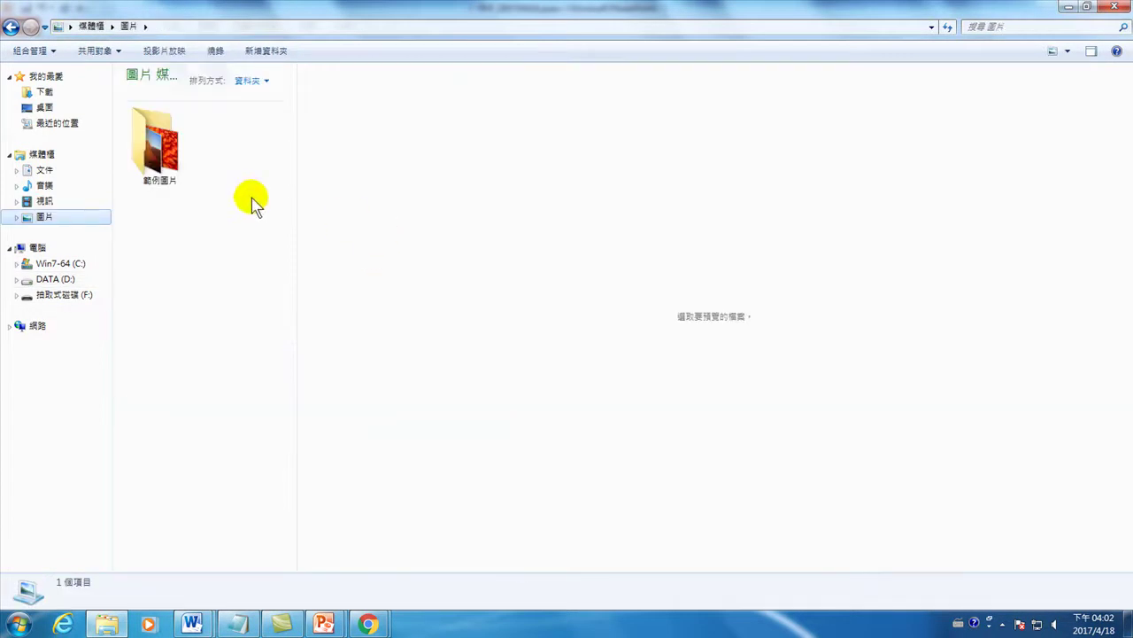
- Preview 菊花.jpg and 沙漠.jpg in 範例圖片, then return to the DATA (D:) drive
{"action": "double_click", "coordinate": [161, 133]}
{"action": "left_click", "coordinate": [166, 134]}
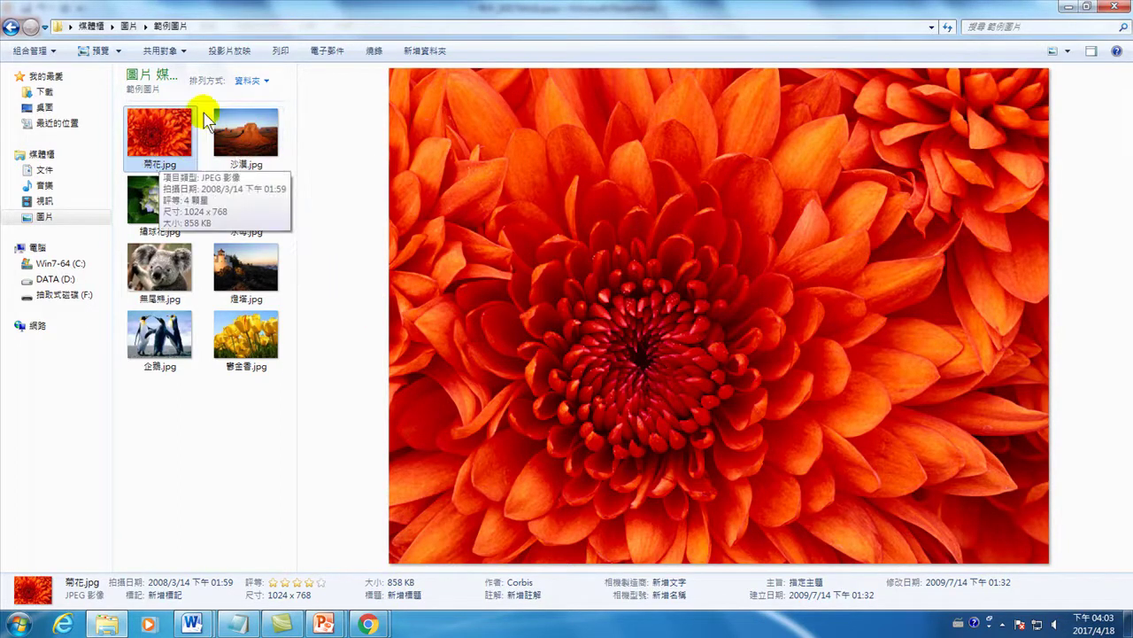
{"action": "left_click", "coordinate": [245, 154]}
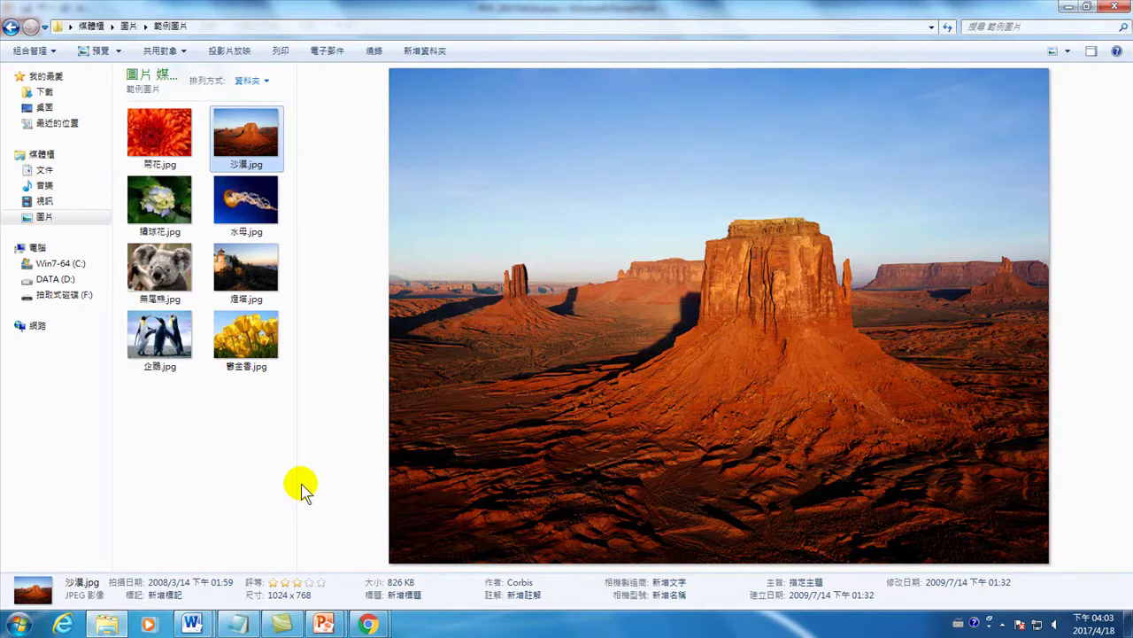
{"action": "left_click", "coordinate": [54, 280]}
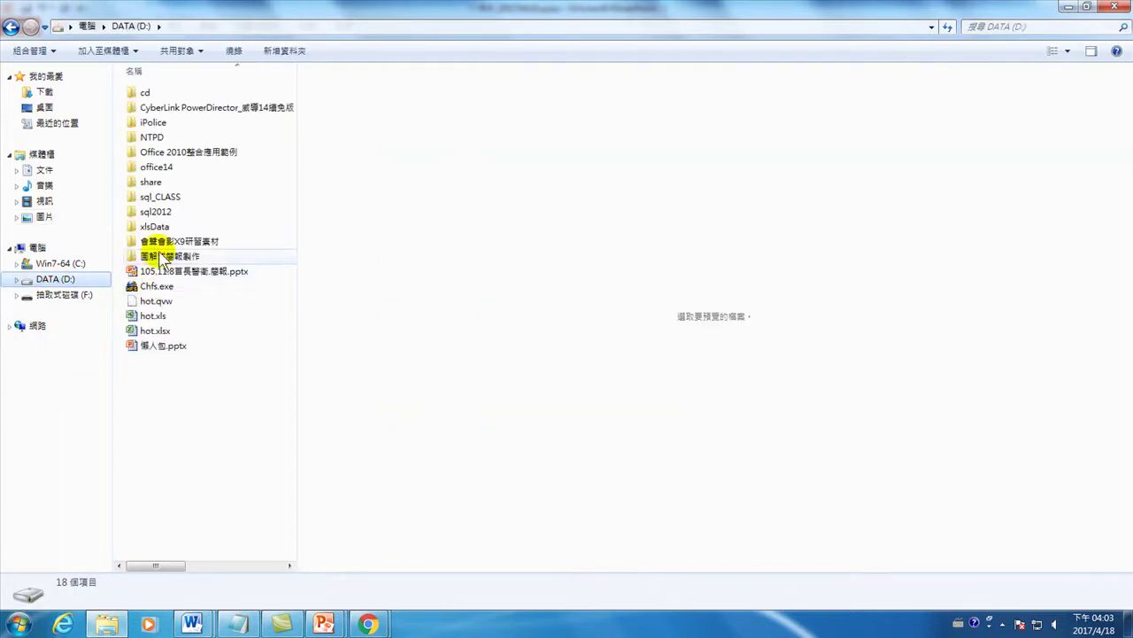
- In 圖解式簡報製作, compare previews of 卡片_20170418.ppsx and 卡片_20170418.pptx
{"action": "double_click", "coordinate": [162, 256]}
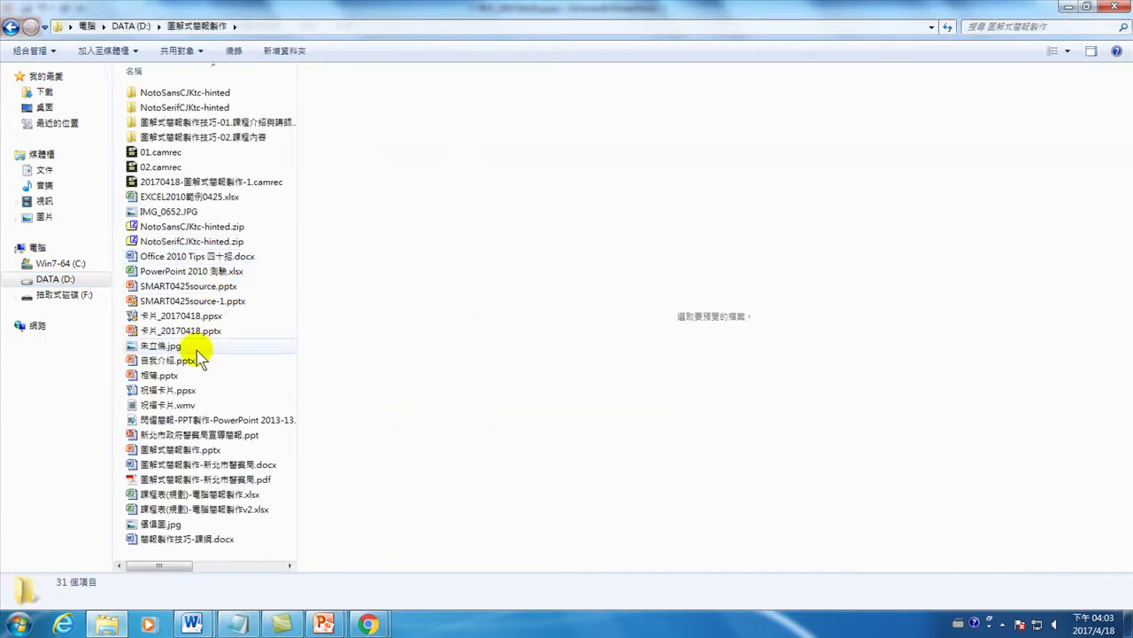
{"action": "left_click", "coordinate": [177, 317]}
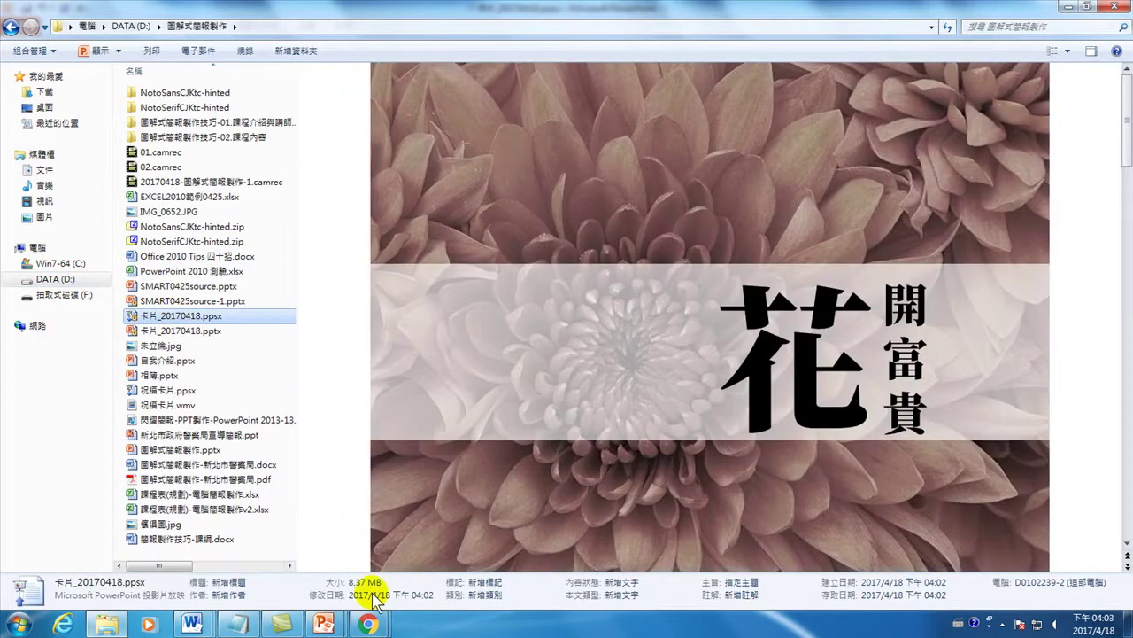
{"action": "left_click", "coordinate": [197, 330]}
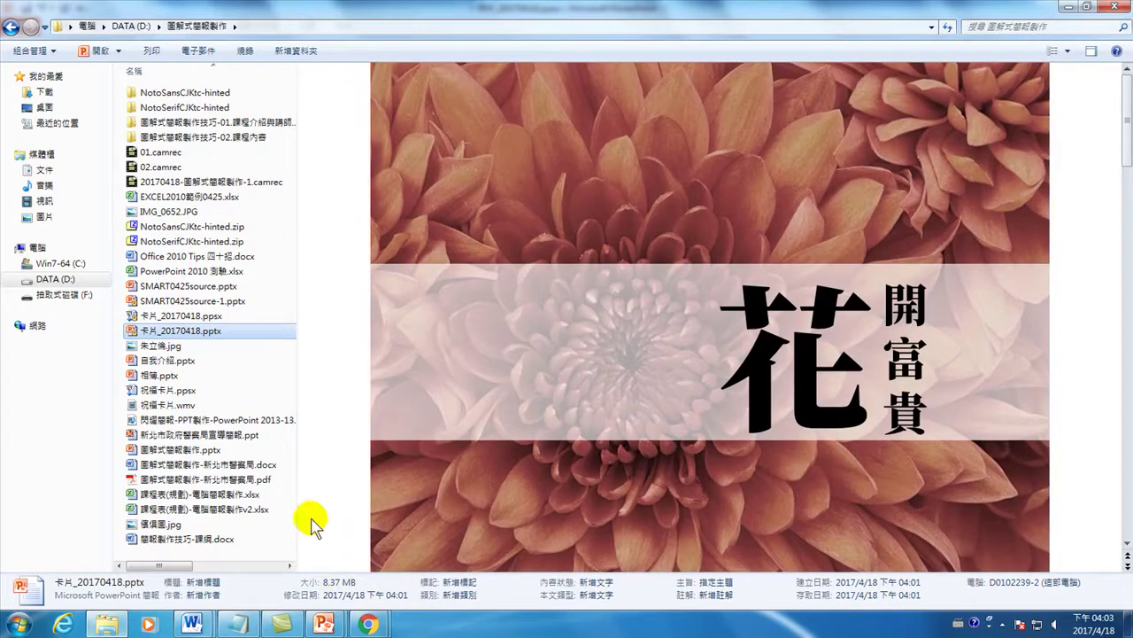
{"action": "left_click", "coordinate": [184, 315]}
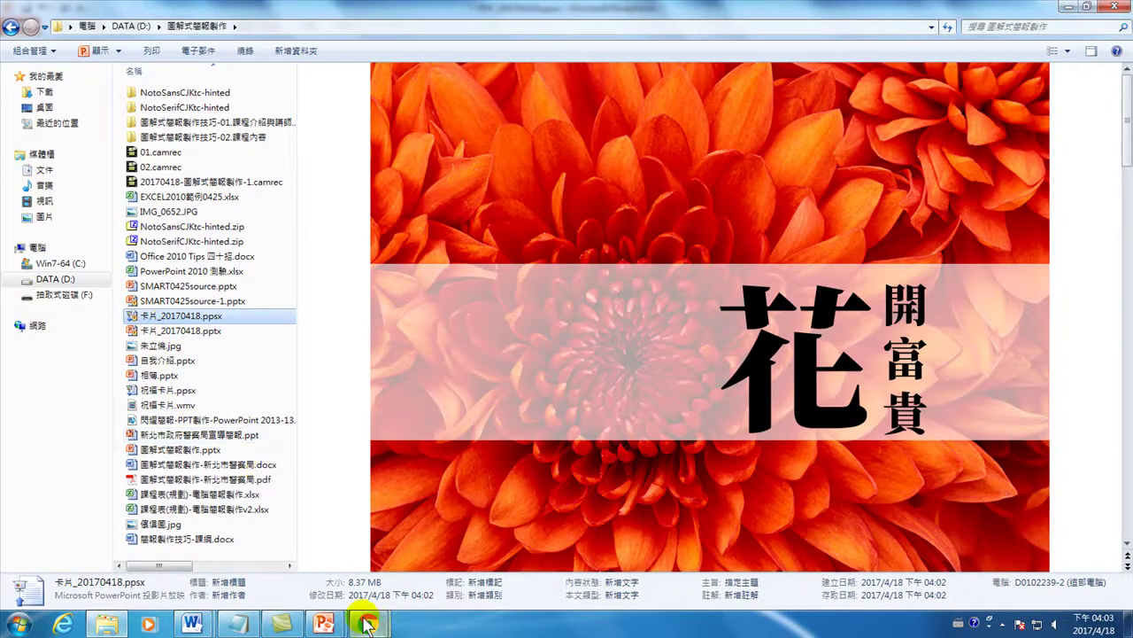
- Close all open PowerPoint windows from the taskbar jump list
{"action": "left_click", "coordinate": [320, 626]}
{"action": "left_click", "coordinate": [321, 625]}
{"action": "right_click", "coordinate": [320, 625]}
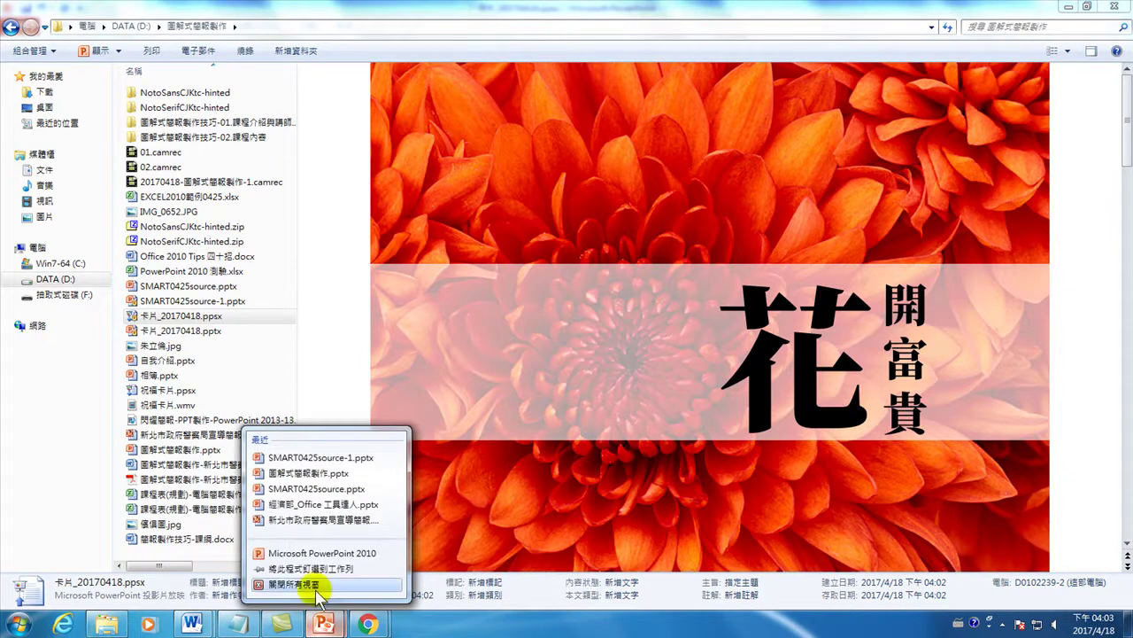
{"action": "left_click", "coordinate": [319, 589]}
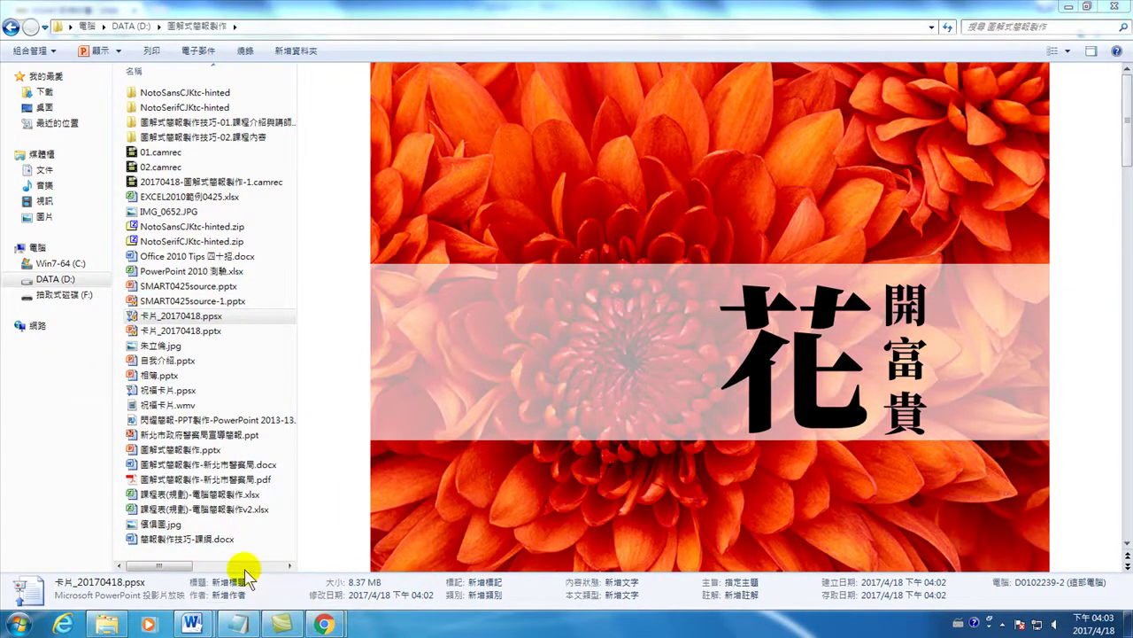
- Reopen 卡片_20170418.pptx to check it, then close PowerPoint again
{"action": "left_click", "coordinate": [157, 331]}
{"action": "double_click", "coordinate": [157, 330]}
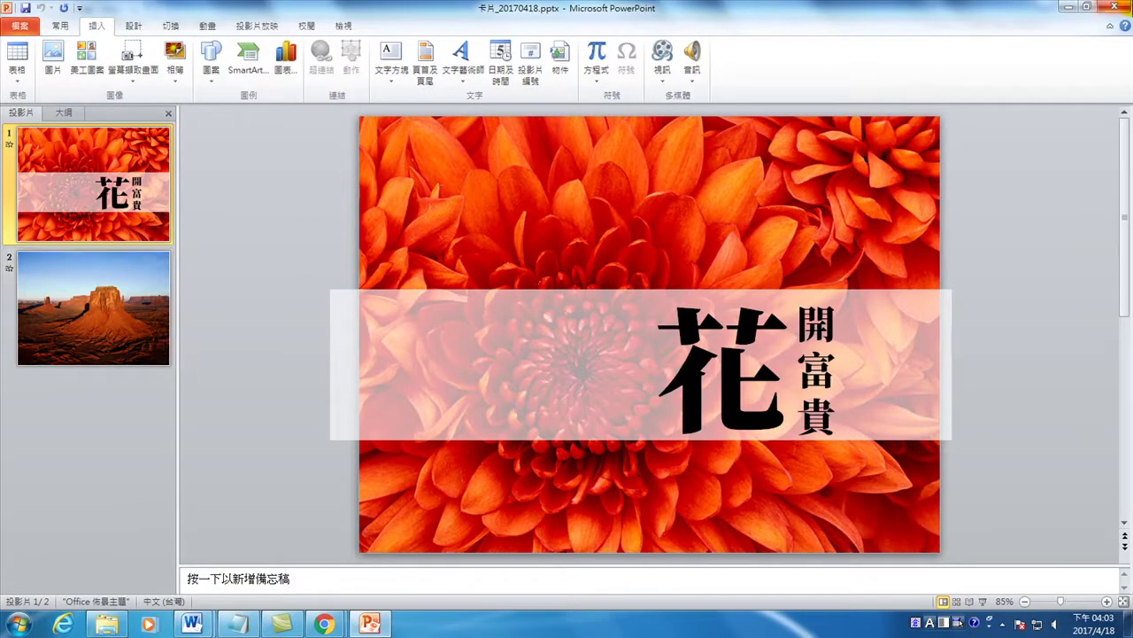
{"action": "left_click", "coordinate": [1069, 6]}
{"action": "left_click", "coordinate": [157, 317]}
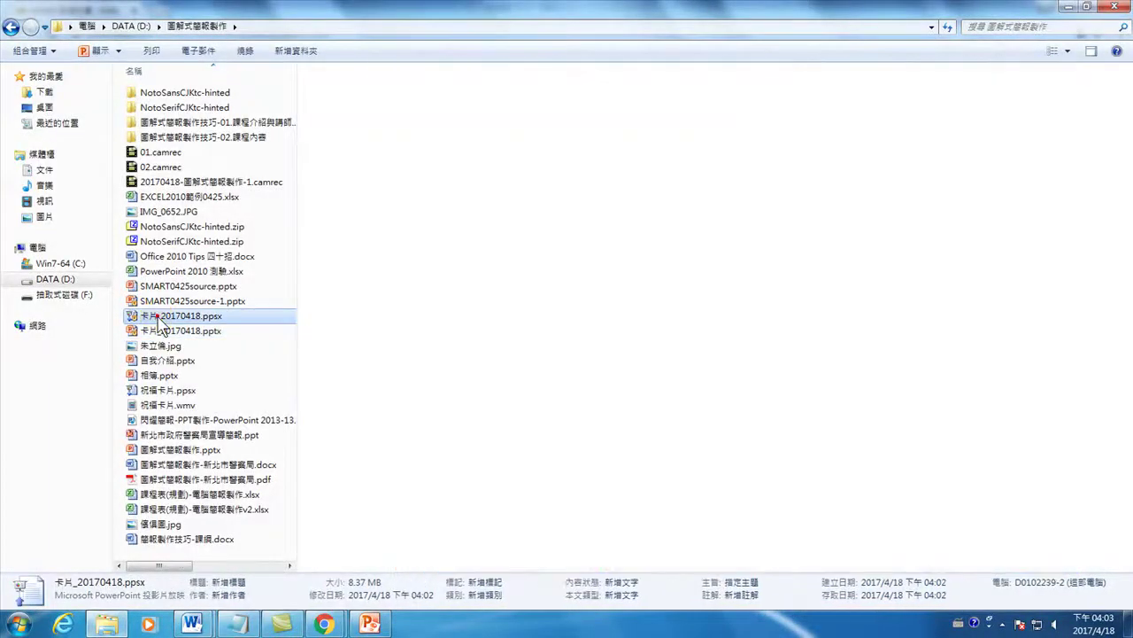
- Play 卡片_20170418.ppsx through to the black end screen and exit the show
{"action": "double_click", "coordinate": [157, 317]}
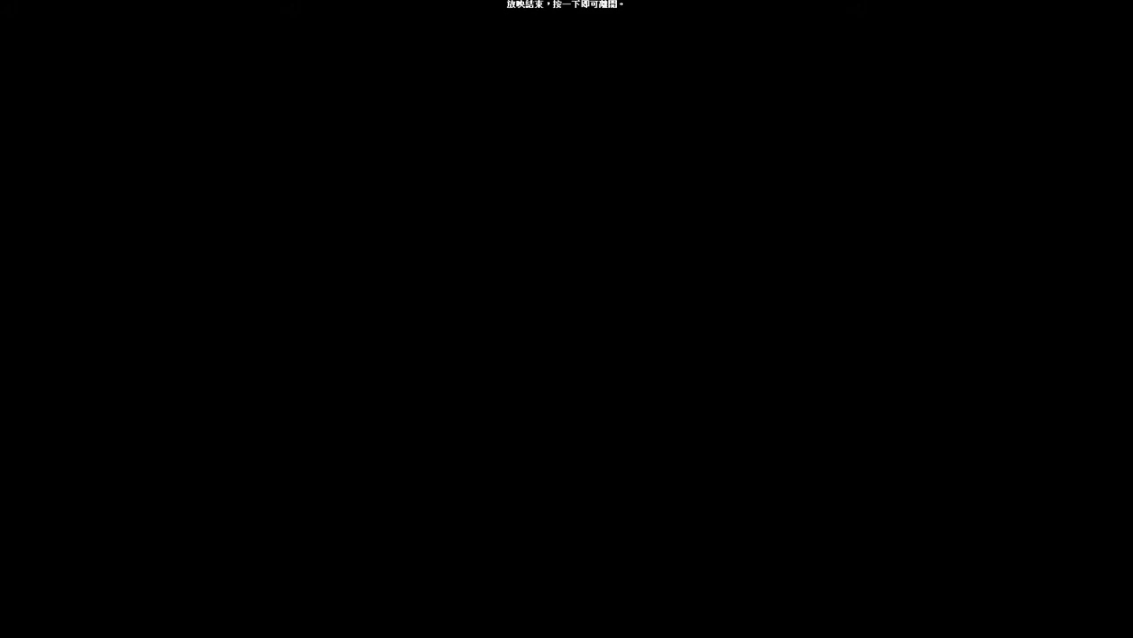
{"action": "left_click", "coordinate": [159, 324]}
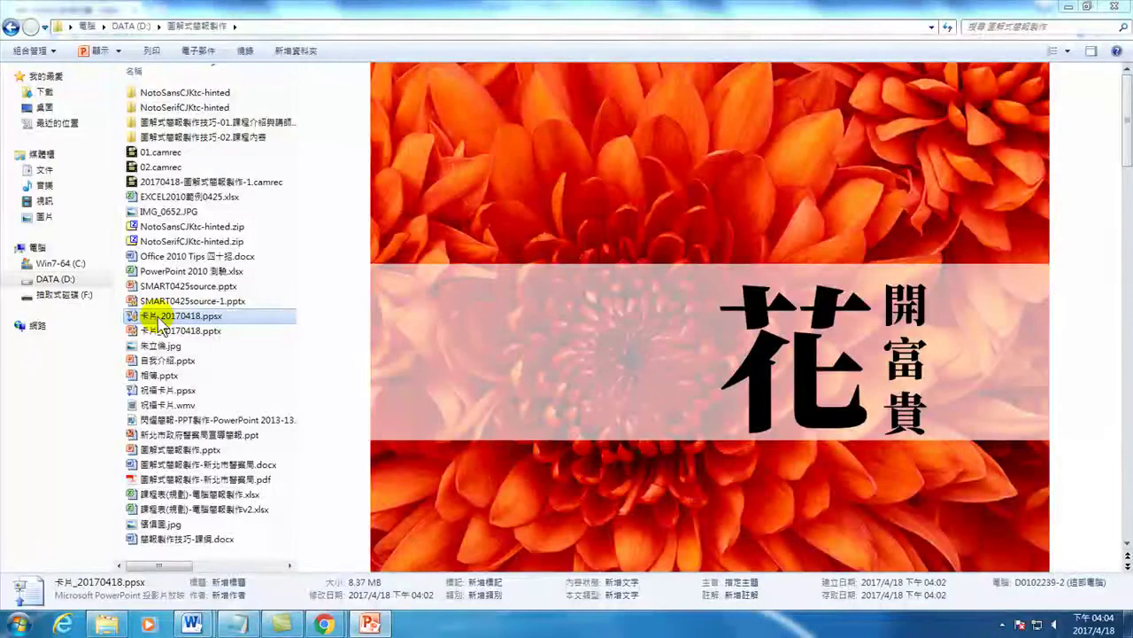